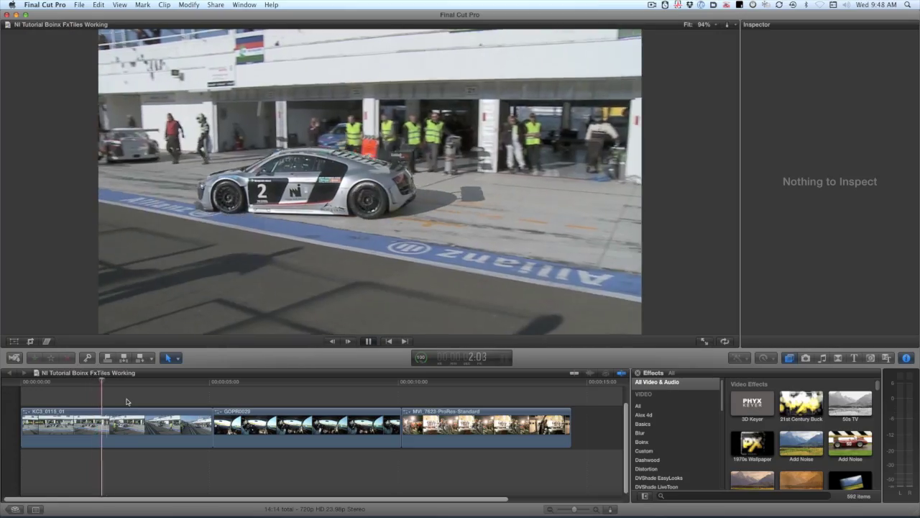
- Show the Boinx effects Flip 3D, Shatter 3D and Spread 3D, and select clip KC3_0115_01
key("super+Tab")
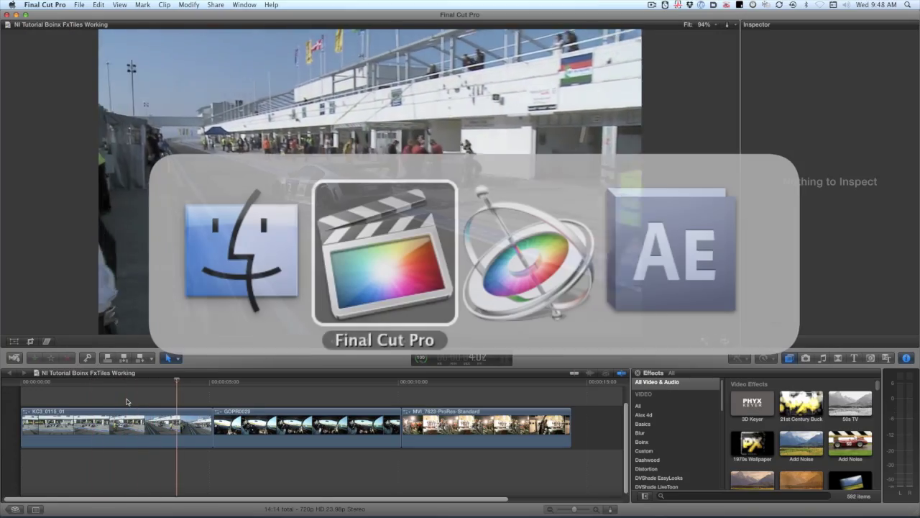
key("Tab")
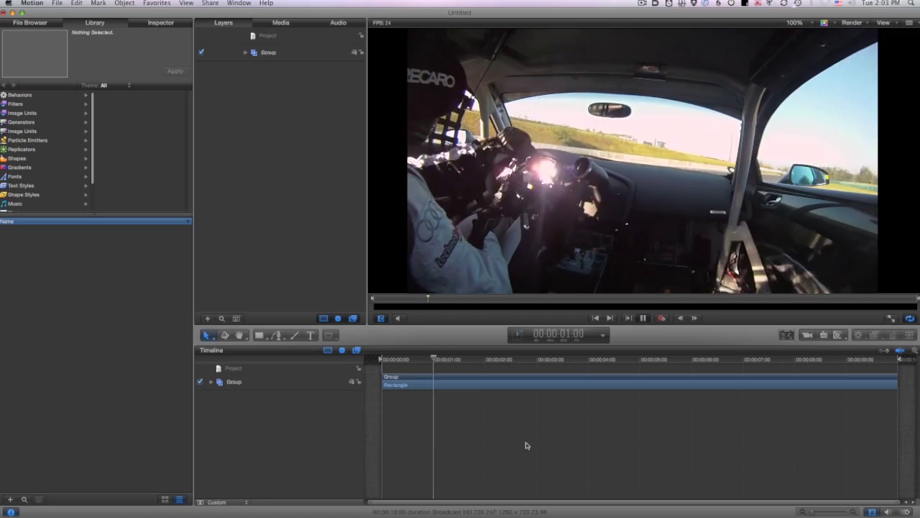
key("super+Tab")
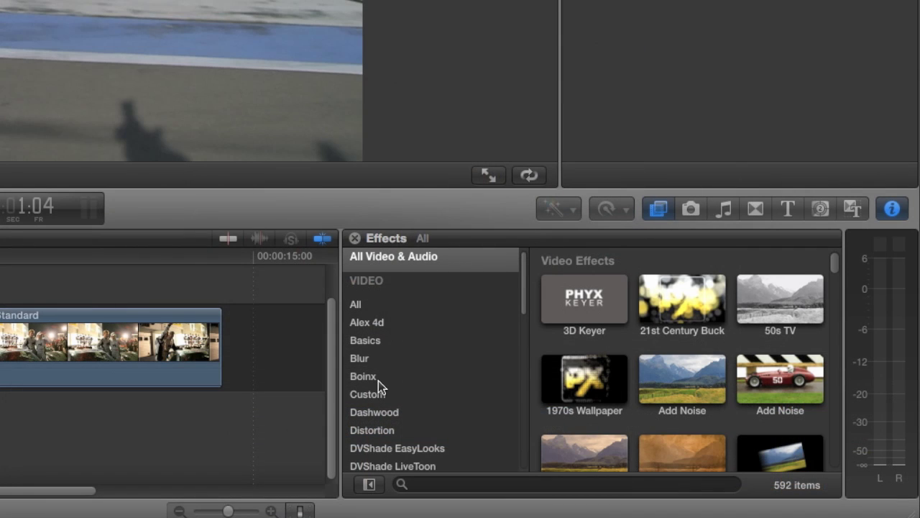
left_click(371, 379)
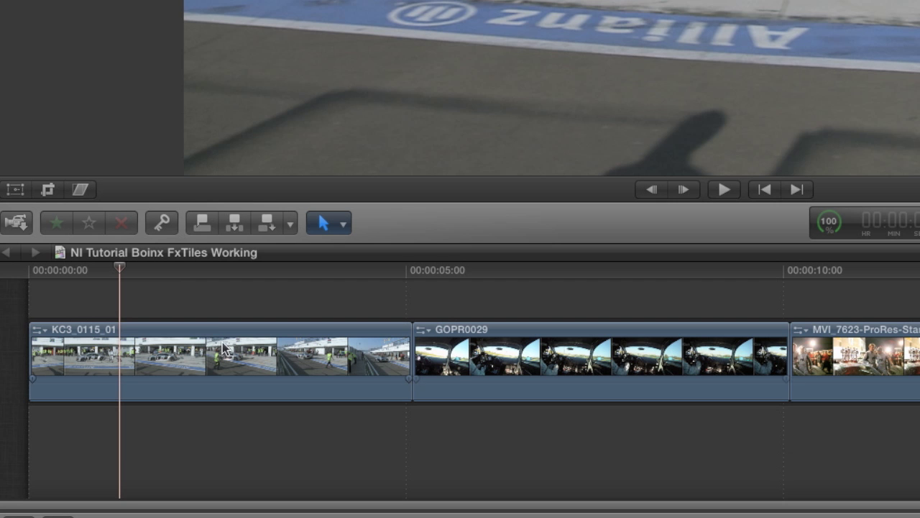
left_click(102, 332)
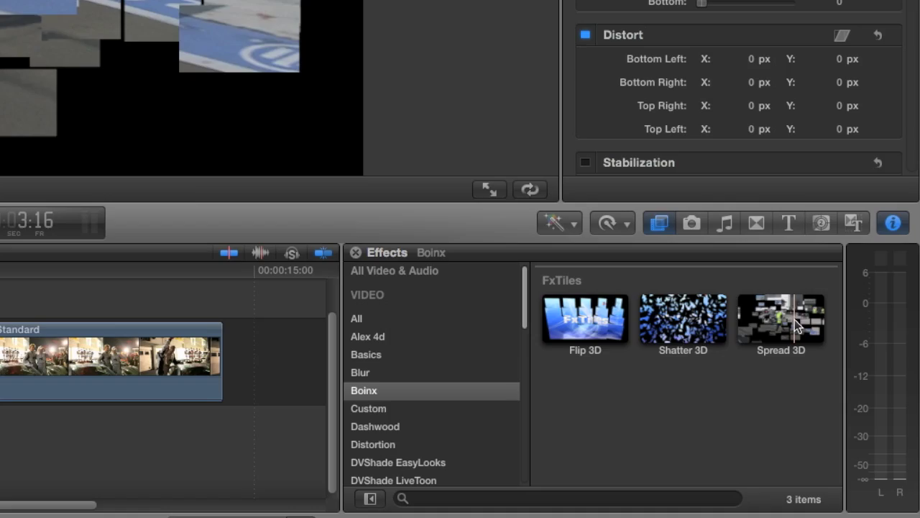
- Drop Spread 3D onto KC3_0115_01, giving 7×7 tiles on a Quadratic In-Out curve
left_click_drag(795, 319, 407, 430)
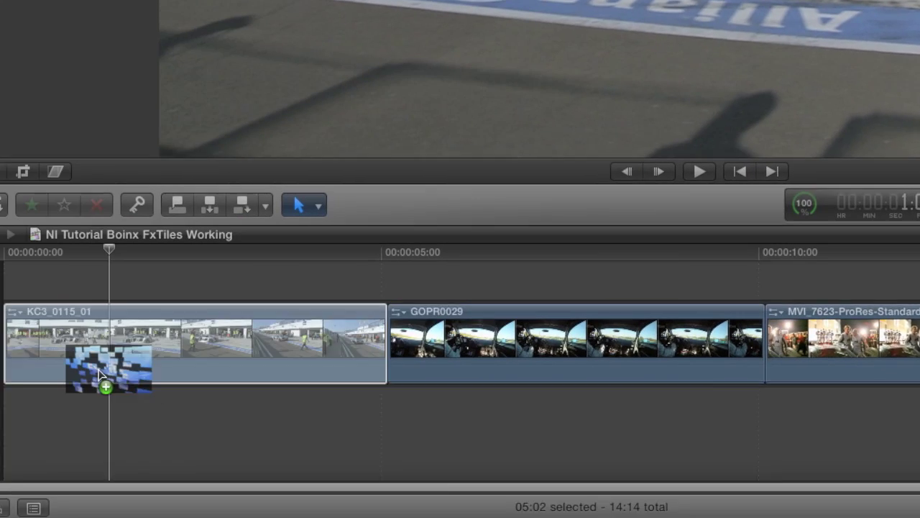
left_click_drag(168, 350, 168, 348)
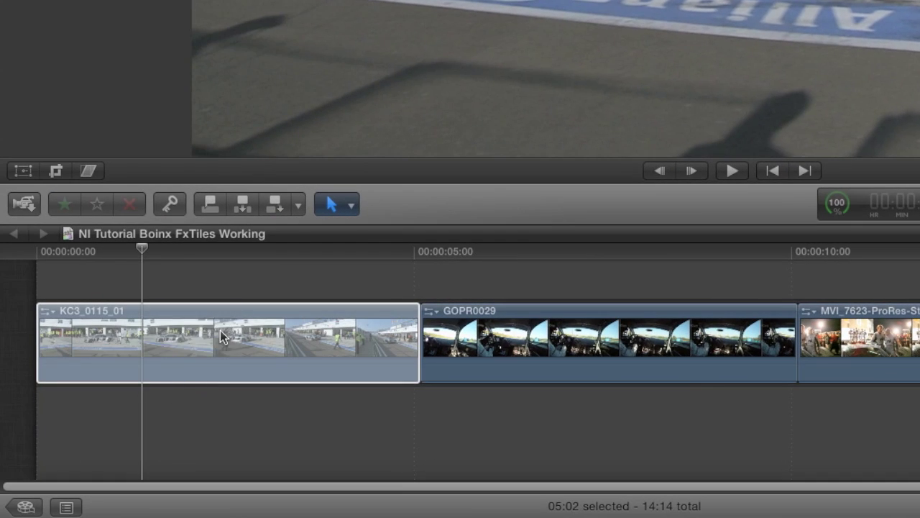
left_click_drag(222, 338, 221, 338)
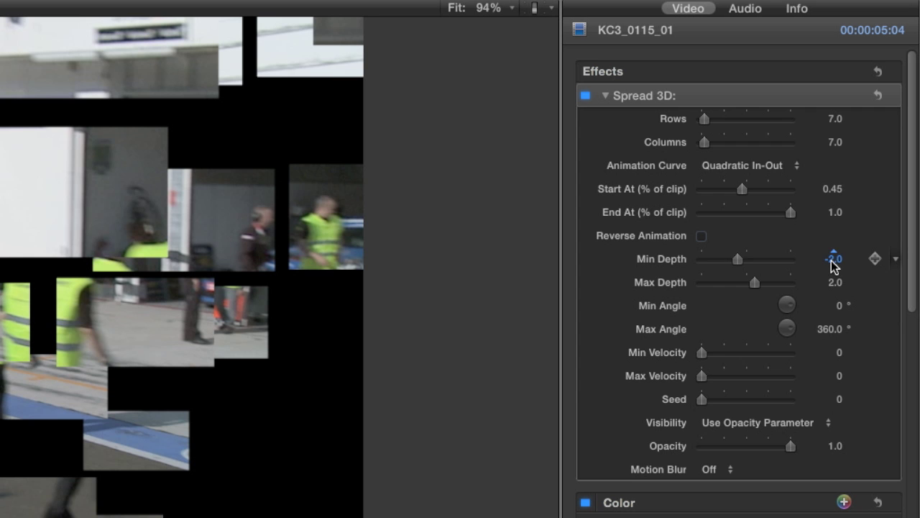
- Set Spread 3D's Min Depth to -5 and its motion blur to High
left_click(833, 260)
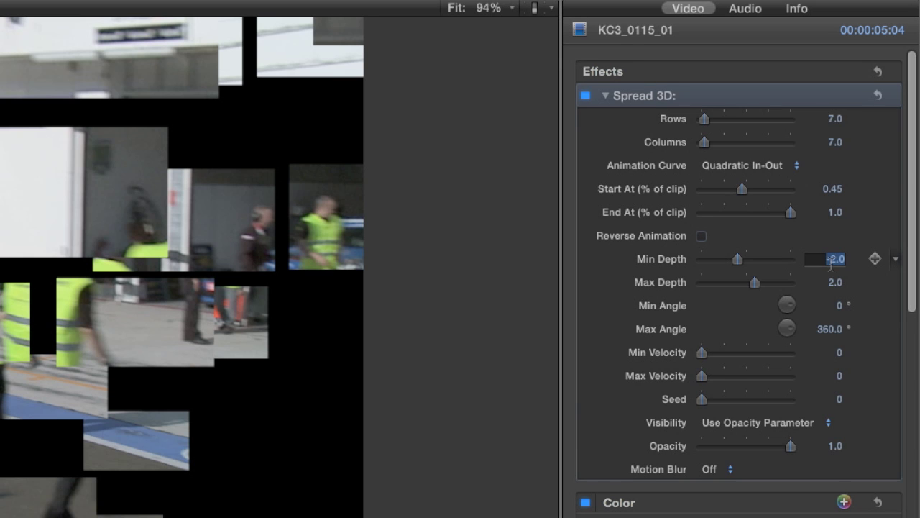
key("Return")
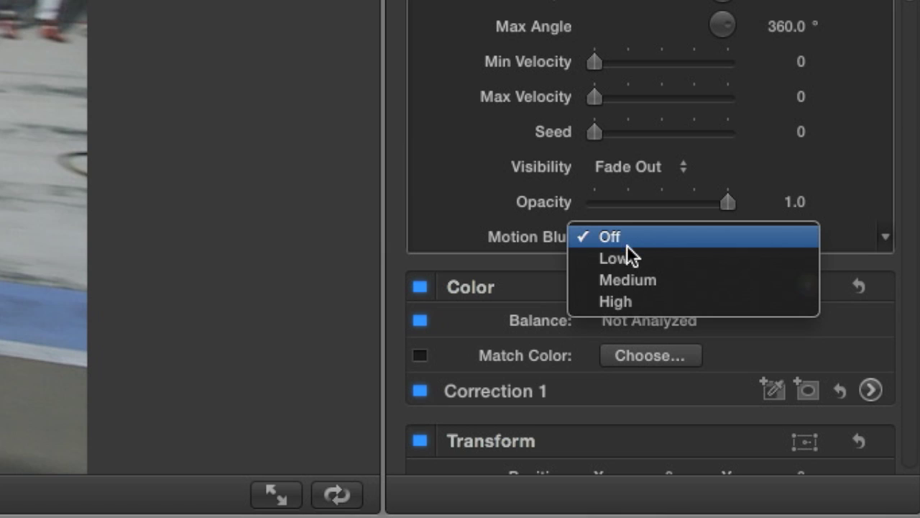
left_click(640, 300)
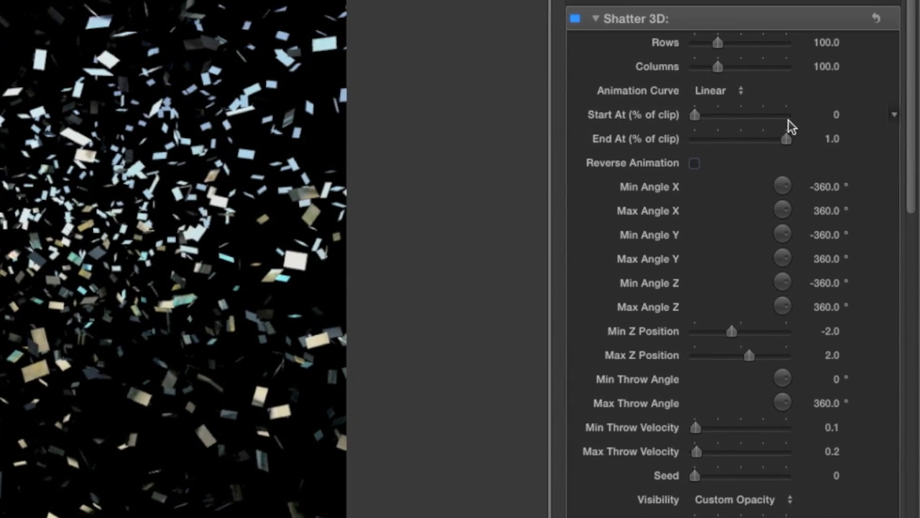
- Give Shatter 3D a Quadratic In-Out curve, End At 0.51 and Fade Out tile visibility
left_click(734, 92)
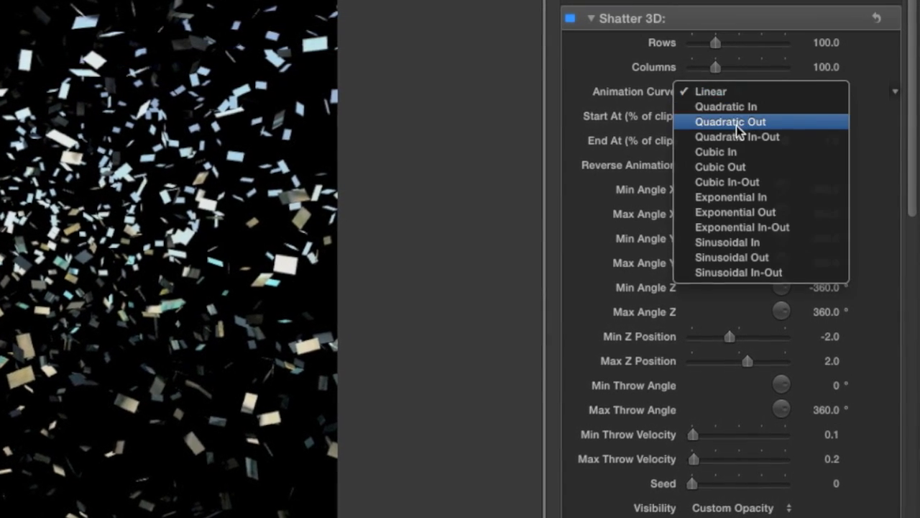
left_click(742, 140)
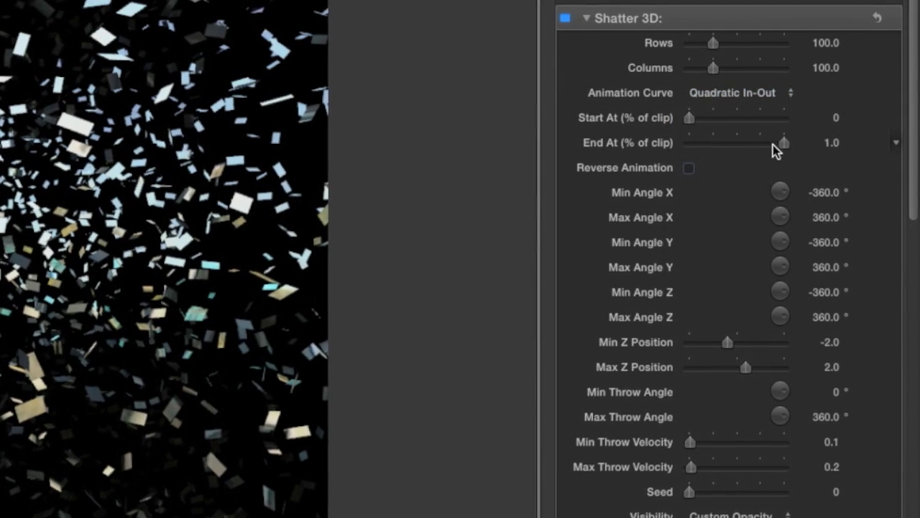
left_click_drag(776, 144, 763, 151)
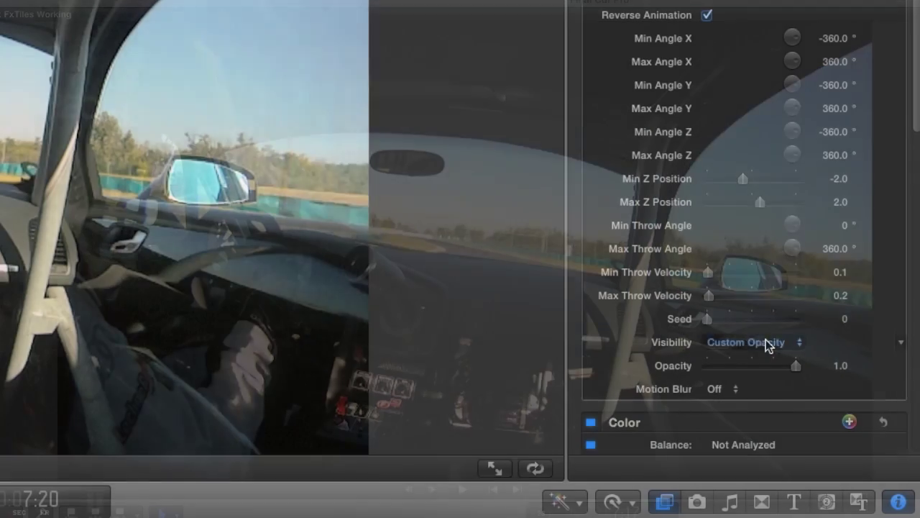
left_click(766, 340)
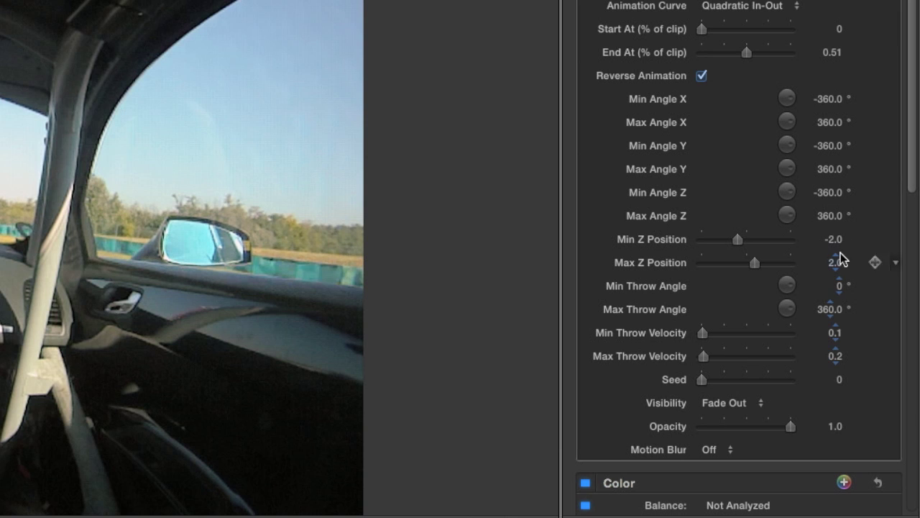
- Try different Angle X rotations for the Shatter 3D tiles, then undo them
left_click_drag(786, 99, 788, 121)
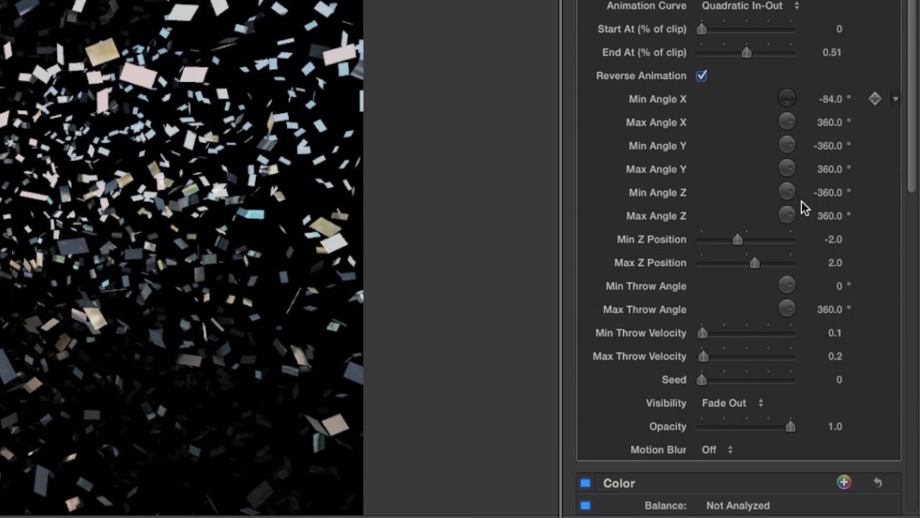
left_click_drag(801, 201, 816, 217)
key("super+z")
left_click_drag(780, 128, 811, 234)
key("super+z")
- Adjust the tiles' minimum Z position and set Shatter 3D motion blur to High
left_click_drag(737, 239, 803, 242)
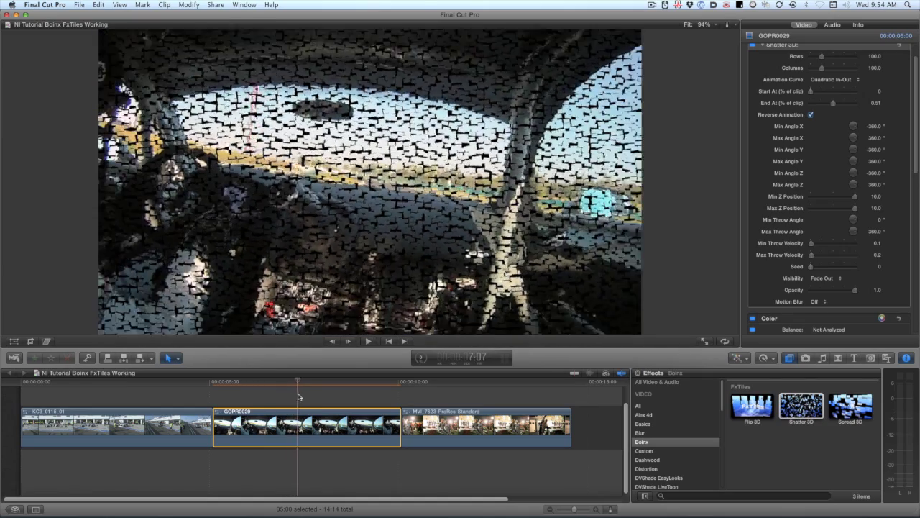
left_click(726, 420)
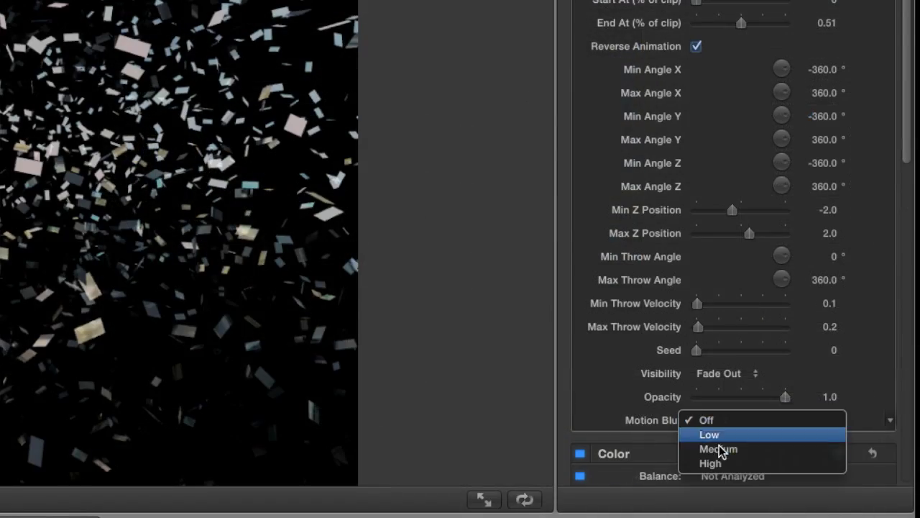
left_click(723, 463)
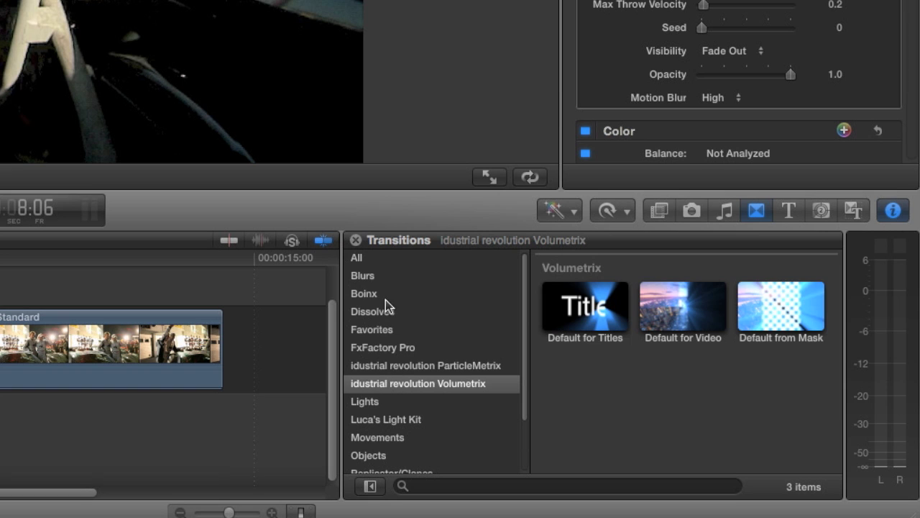
- Join GOPR0029 and MVI_7623 with a 1:12 Shatter & Rebuild With Fade 3D transition, motion blur High
left_click(382, 295)
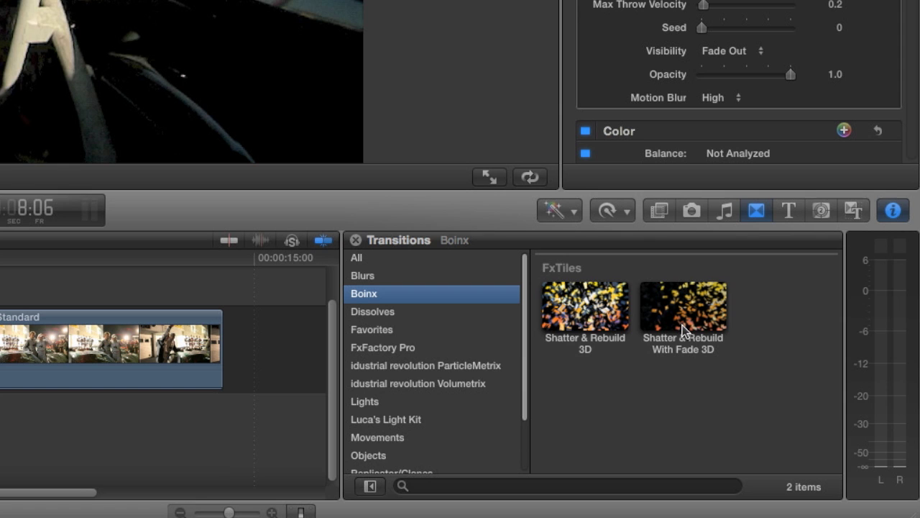
left_click_drag(673, 329, 0, 365)
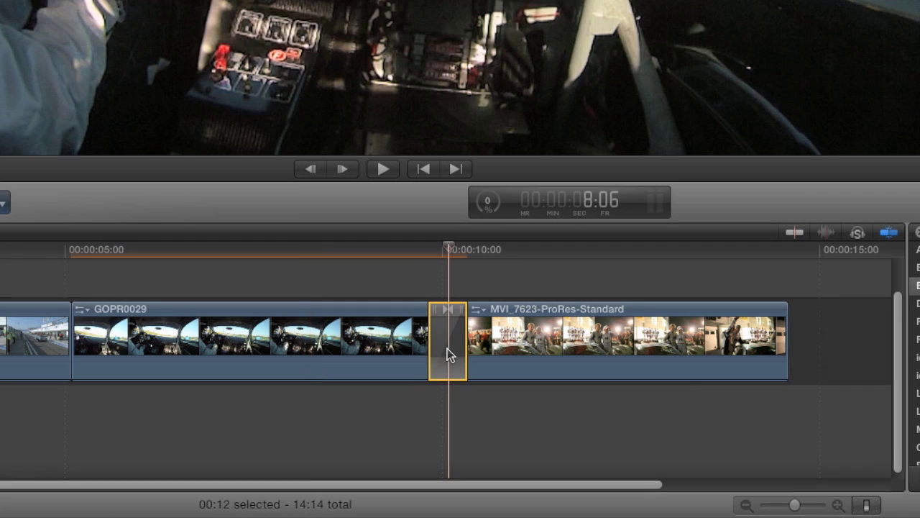
key("ctrl+d")
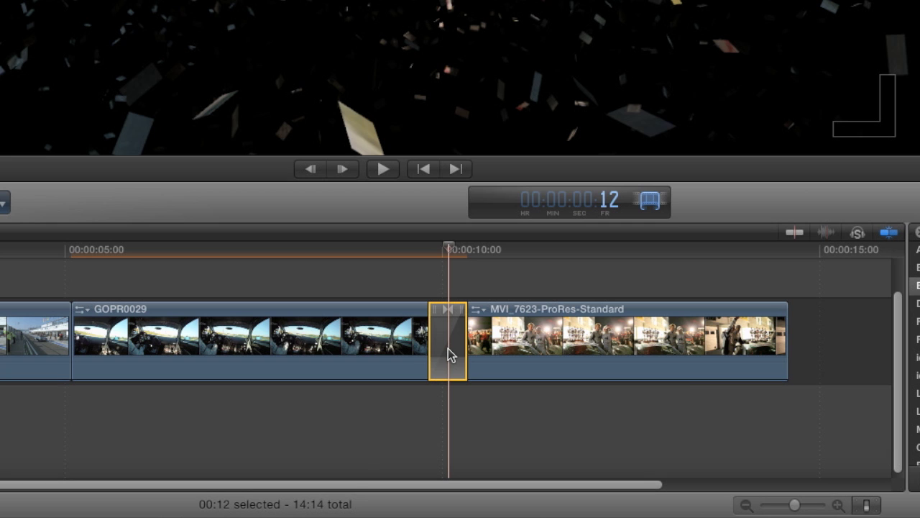
type("112")
key("Return")
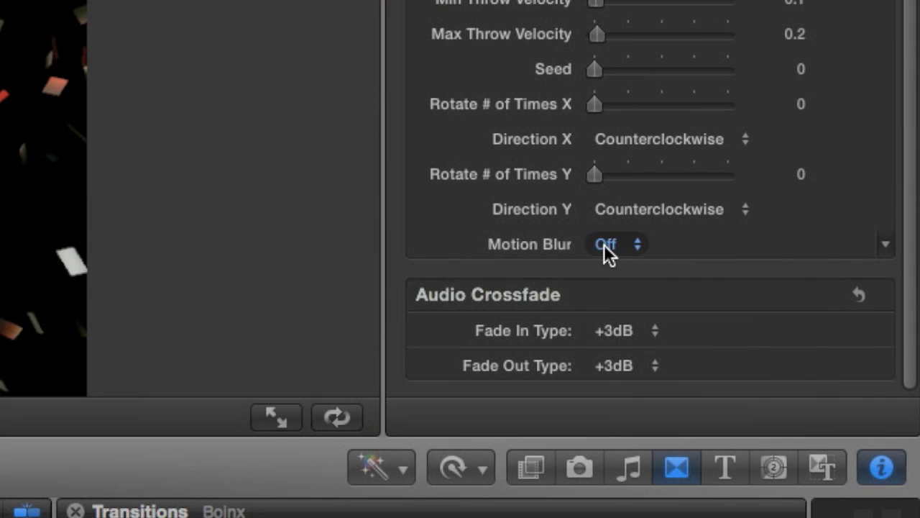
left_click(749, 445)
left_click(645, 308)
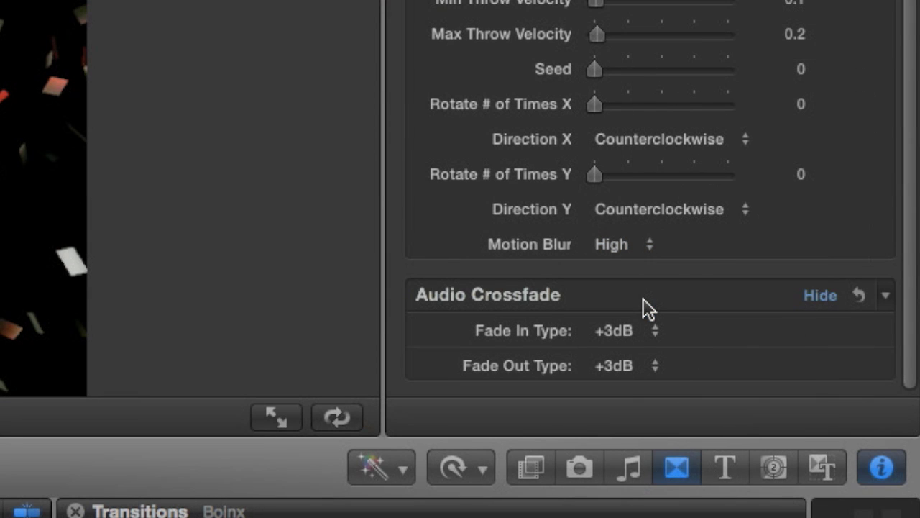